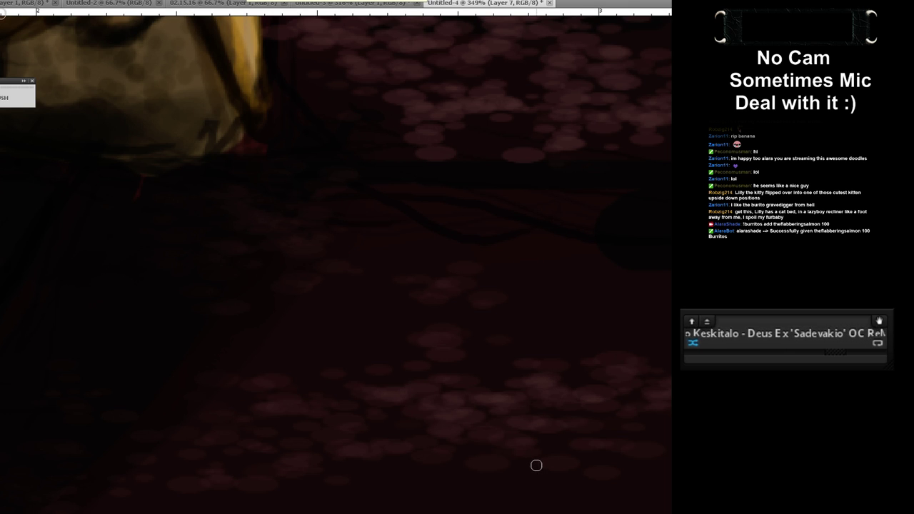
- Paint an orange-red circled signature with small accent strokes and the date 2/15/16 on the dark ground in the painting's lower-right corner
{"action": "mouse_move", "coordinate": [528, 475]}
{"action": "left_mouse_down"}
{"action": "mouse_move", "coordinate": [579, 457]}
{"action": "mouse_move", "coordinate": [560, 446]}
{"action": "mouse_move", "coordinate": [591, 463]}
{"action": "mouse_move", "coordinate": [548, 464]}
{"action": "mouse_move", "coordinate": [554, 406]}
{"action": "mouse_move", "coordinate": [562, 418]}
{"action": "mouse_move", "coordinate": [585, 418]}
{"action": "left_mouse_up"}
{"action": "left_click_drag", "start_coordinate": [583, 471], "coordinate": [645, 443]}
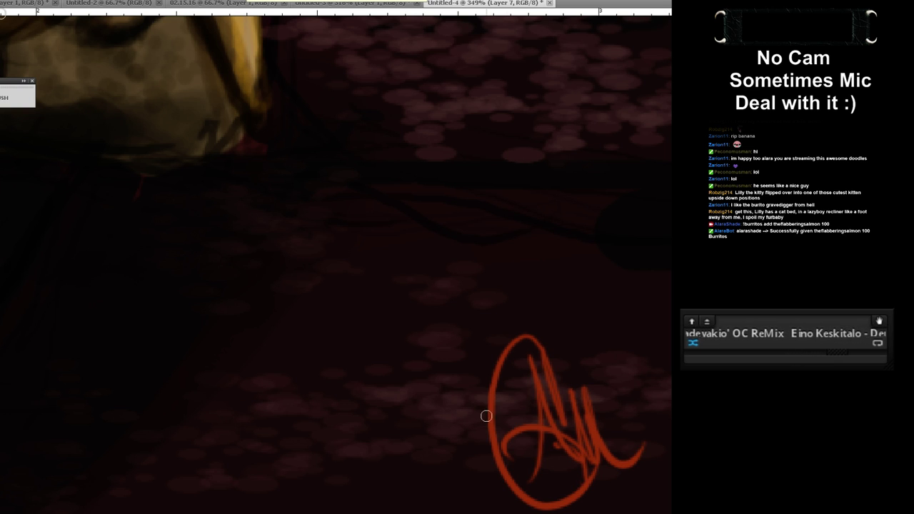
{"action": "left_click_drag", "start_coordinate": [471, 414], "coordinate": [503, 412]}
{"action": "left_click_drag", "start_coordinate": [490, 459], "coordinate": [530, 495]}
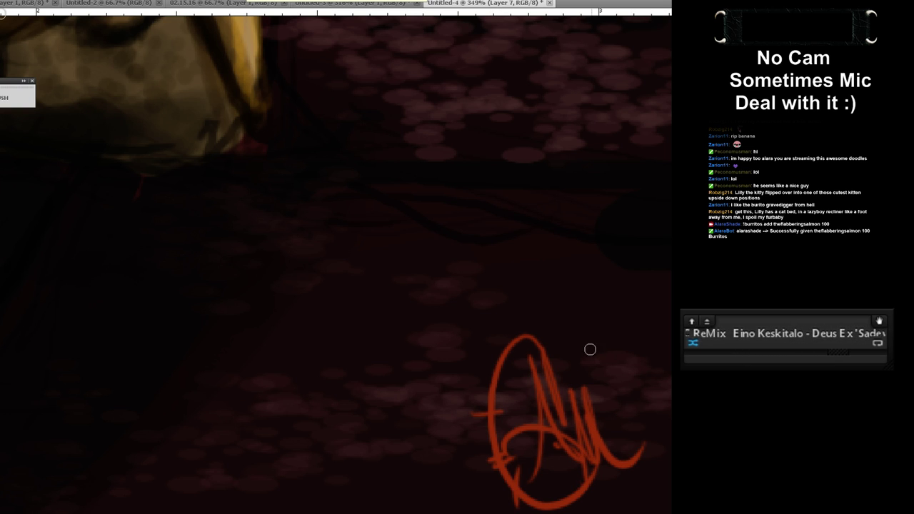
{"action": "mouse_move", "coordinate": [590, 349]}
{"action": "left_mouse_down"}
{"action": "mouse_move", "coordinate": [579, 380]}
{"action": "mouse_move", "coordinate": [614, 337]}
{"action": "mouse_move", "coordinate": [610, 366]}
{"action": "left_mouse_up"}
{"action": "mouse_move", "coordinate": [621, 319]}
{"action": "left_mouse_down"}
{"action": "mouse_move", "coordinate": [622, 359]}
{"action": "mouse_move", "coordinate": [646, 313]}
{"action": "mouse_move", "coordinate": [648, 340]}
{"action": "mouse_move", "coordinate": [660, 323]}
{"action": "mouse_move", "coordinate": [661, 350]}
{"action": "left_mouse_up"}
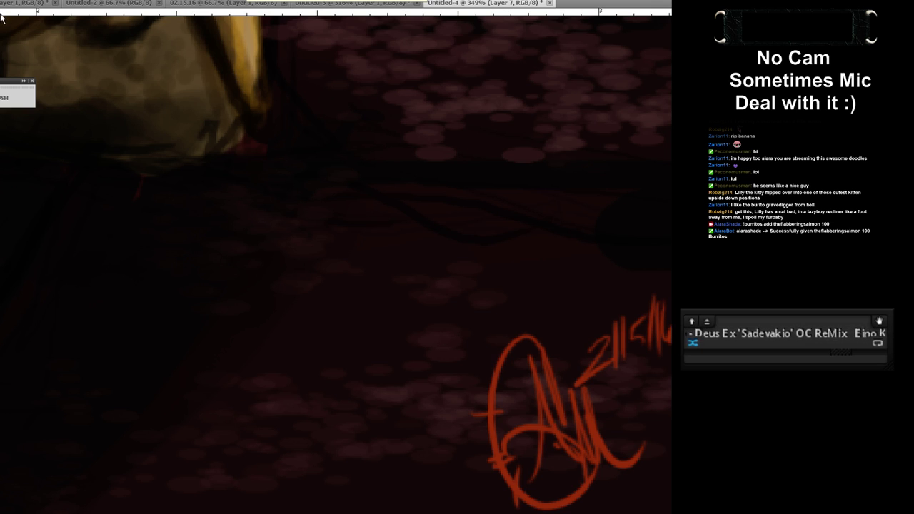
- Save the painting in the stream stuff folder as the Photoshop file Gravedigging_Burrito_From_Hell, with layers and Maximize Compatibility kept on
{"action": "scroll", "coordinate": [1, 18], "scroll_direction": "down", "scroll_amount": 10}
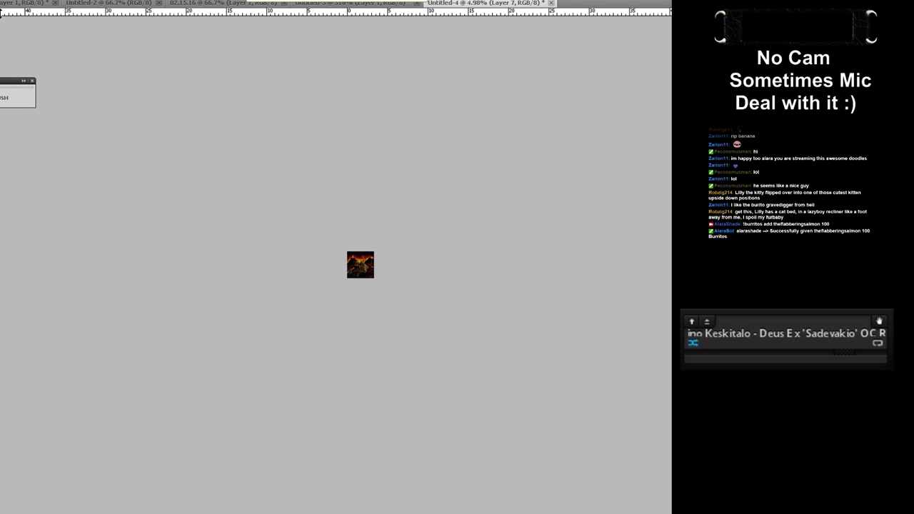
{"action": "key", "text": "ctrl+s"}
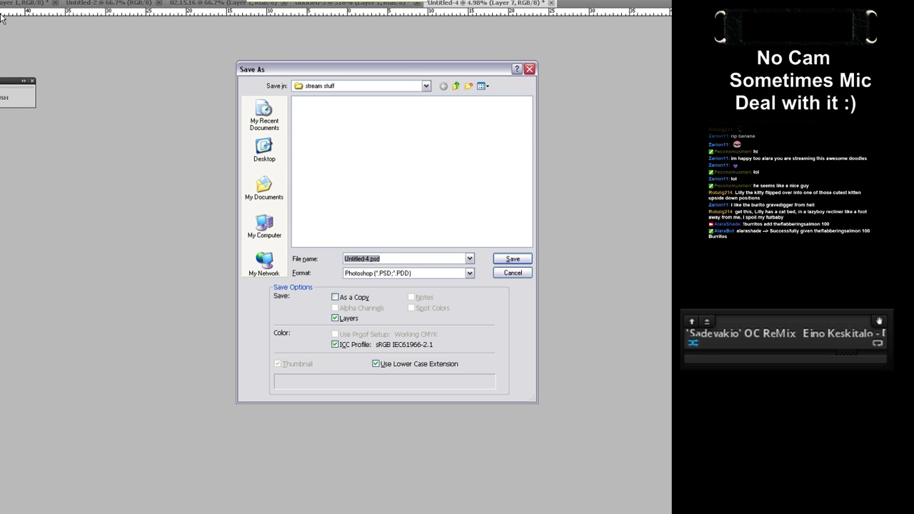
{"action": "type", "text": "Gra"}
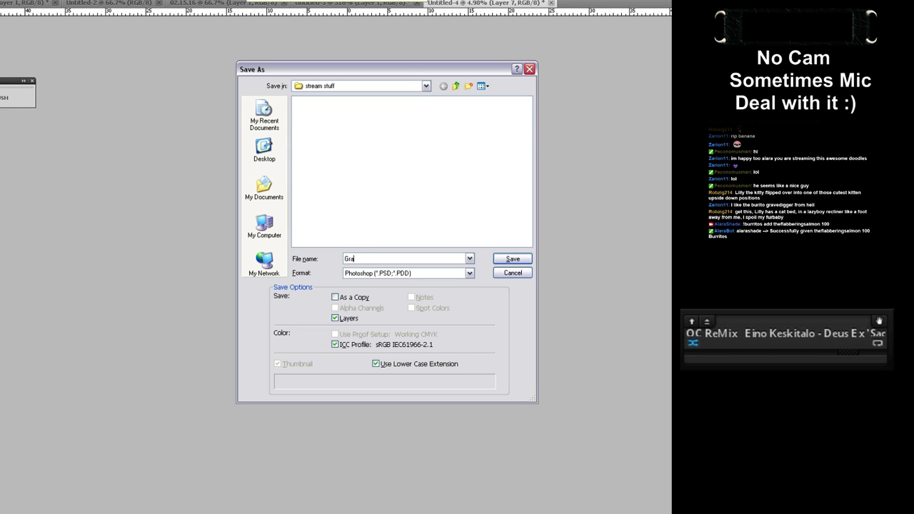
{"action": "type", "text": "vedigging_"}
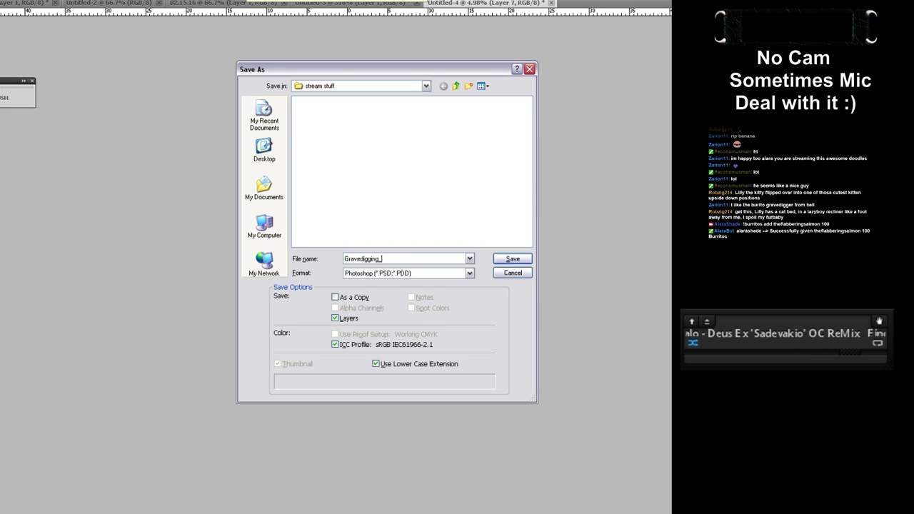
{"action": "type", "text": "Burrito_From_"}
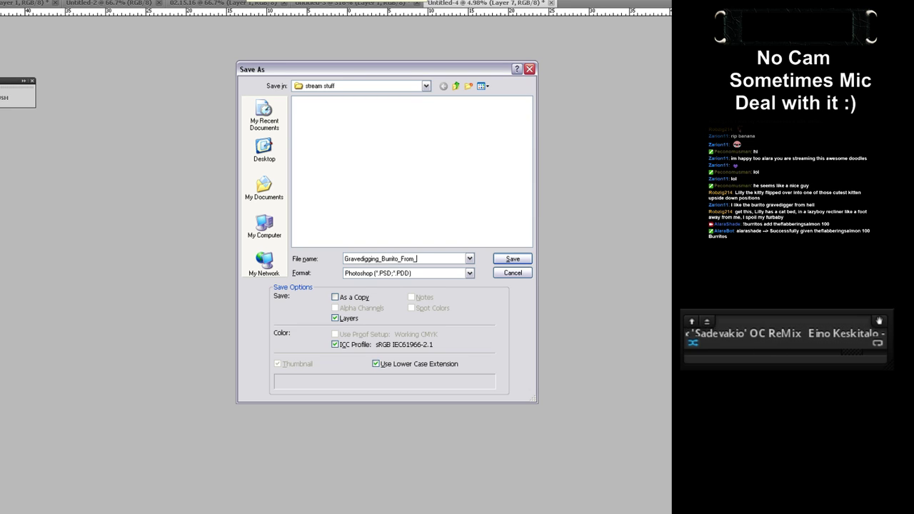
{"action": "type", "text": "Hell"}
{"action": "key", "text": "Return"}
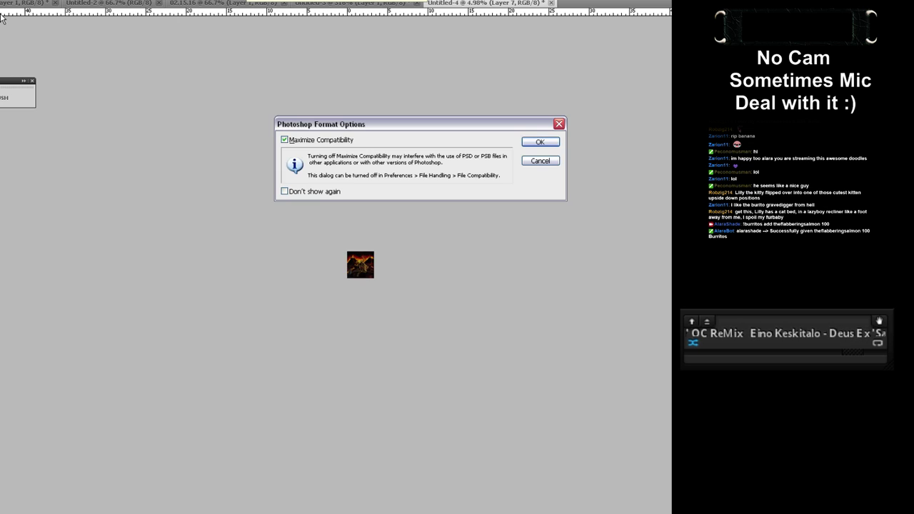
{"action": "key", "text": "Return"}
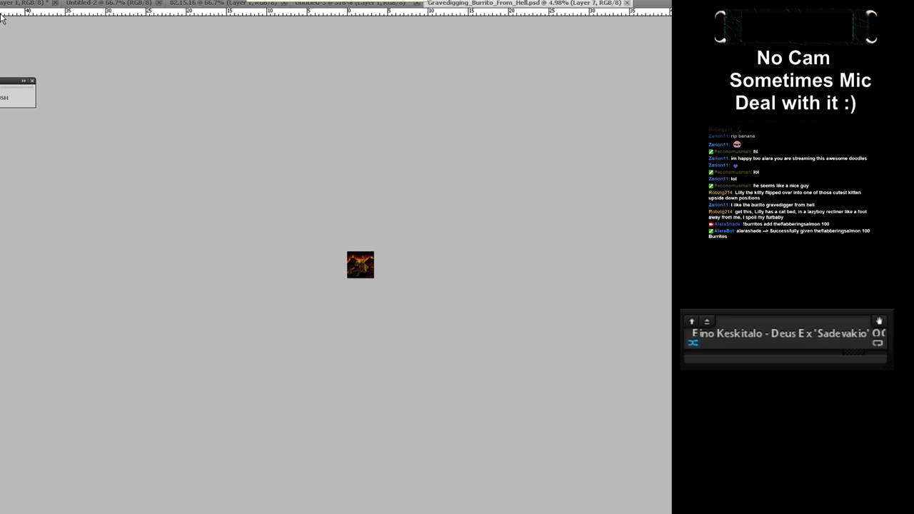
- Add an Inner Shadow effect to the signature layer through its layer style
{"action": "key", "text": "ctrl+0"}
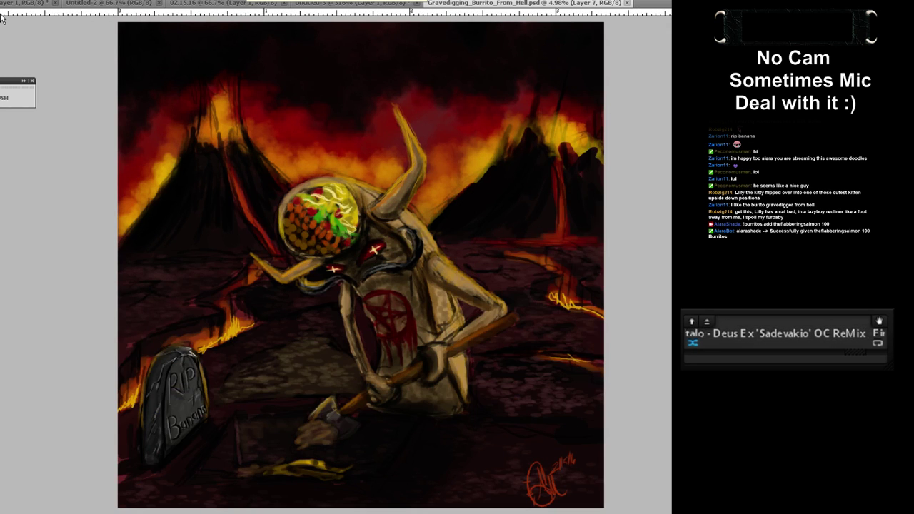
{"action": "key", "text": "ctrl+minus"}
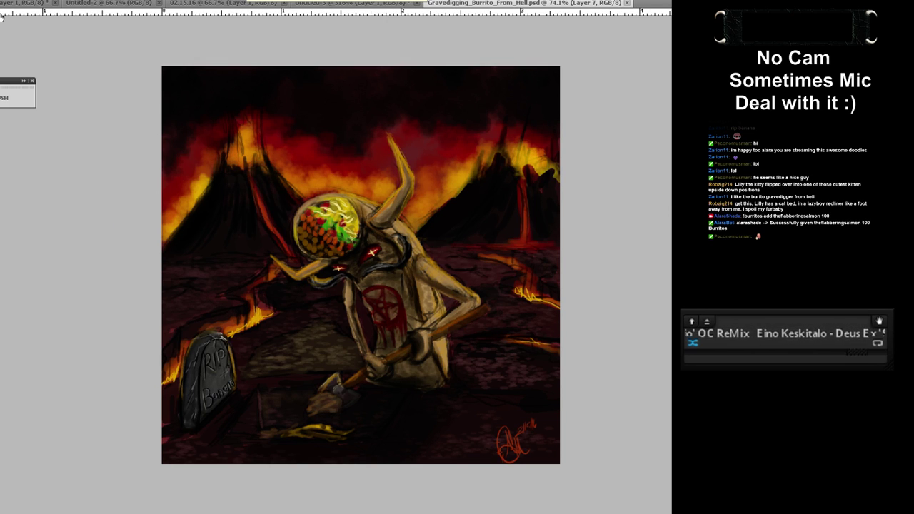
{"action": "double_click", "coordinate": [2, 16]}
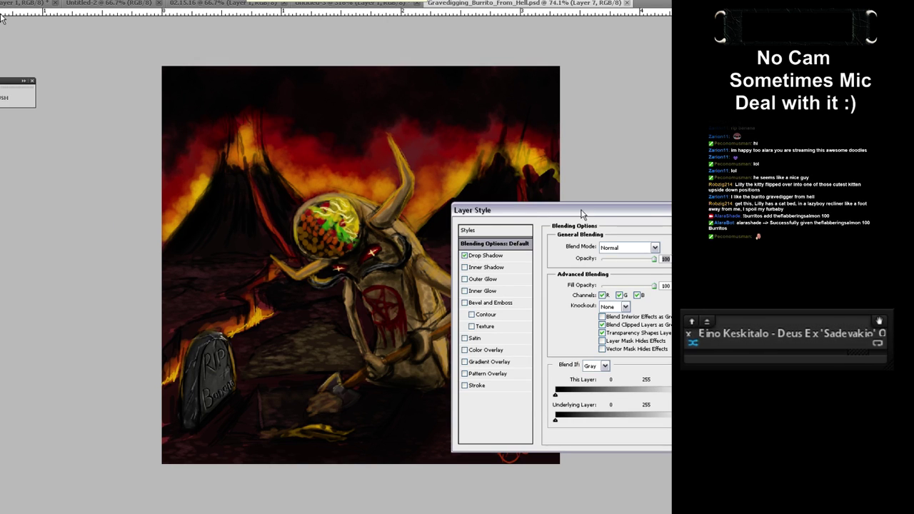
{"action": "left_click_drag", "start_coordinate": [582, 214], "coordinate": [138, 154]}
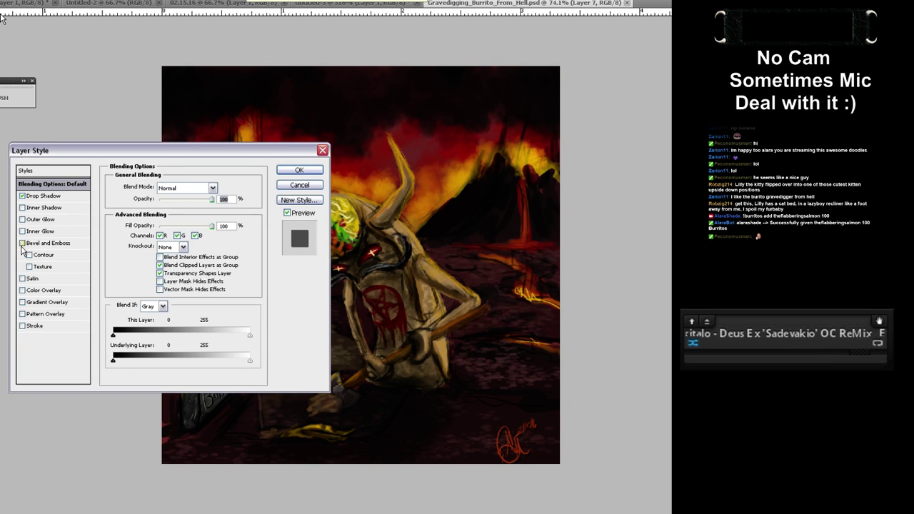
{"action": "left_click", "coordinate": [22, 219]}
{"action": "left_click", "coordinate": [22, 219]}
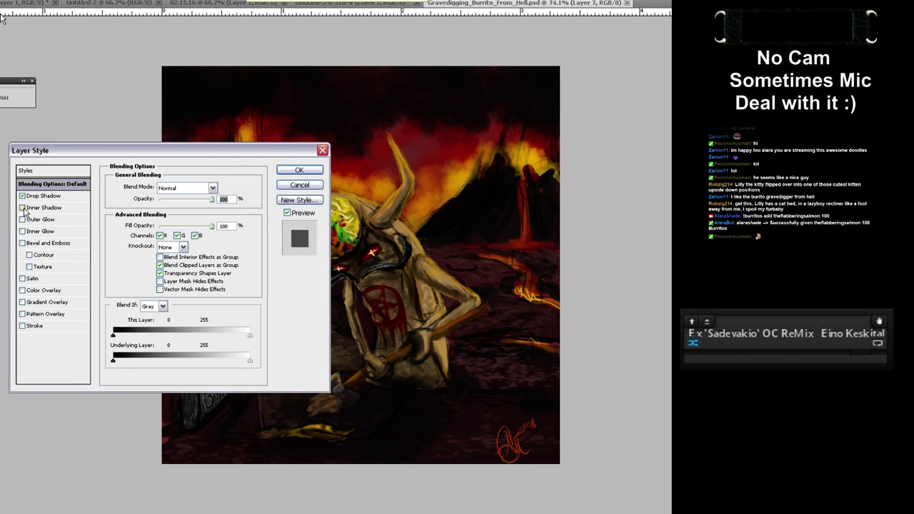
{"action": "left_click", "coordinate": [22, 207]}
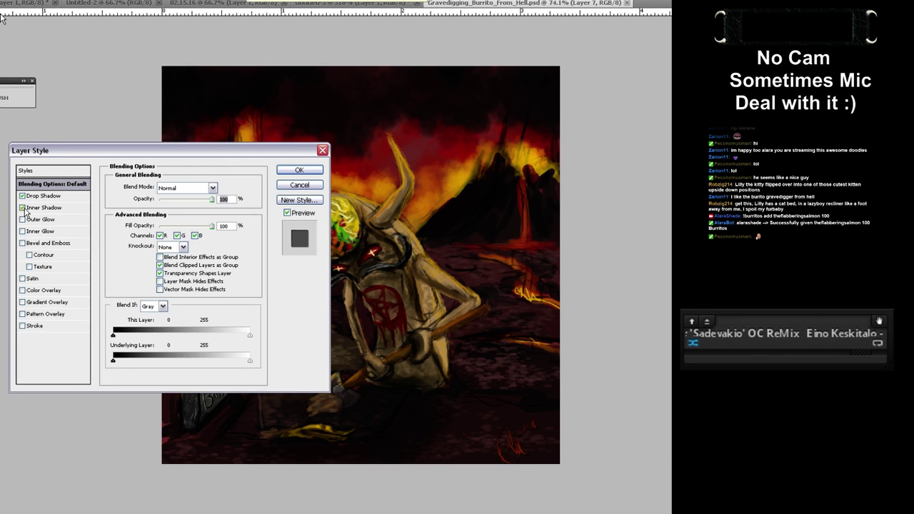
{"action": "left_click", "coordinate": [299, 171]}
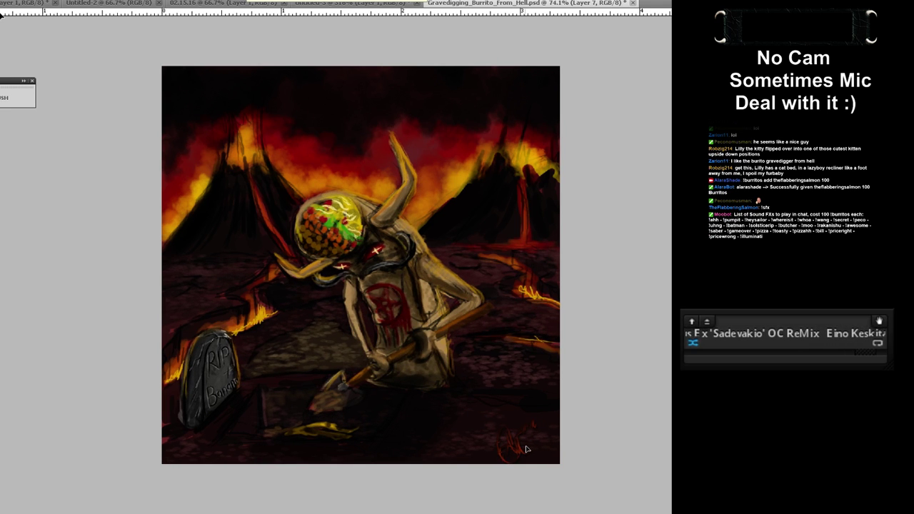
{"action": "key", "text": "ctrl+t"}
{"action": "key", "text": "Escape"}
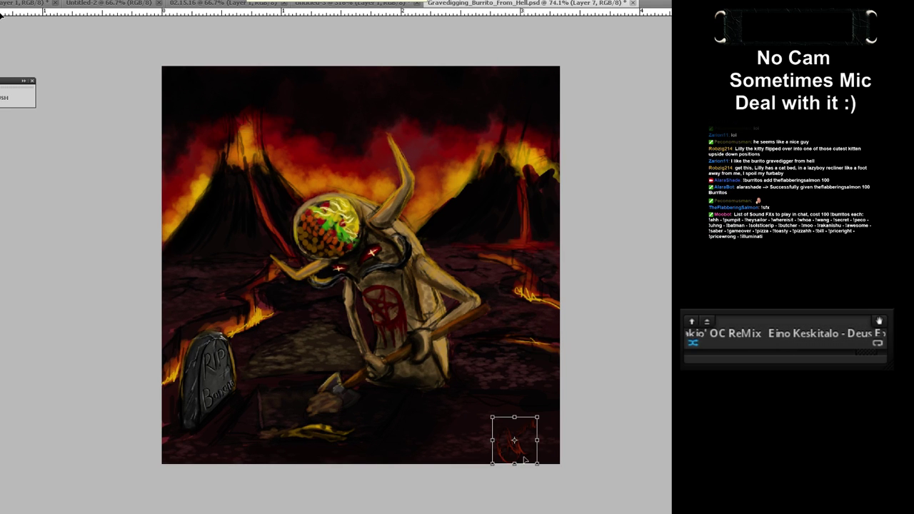
{"action": "key", "text": "ctrl+z"}
{"action": "key", "text": "ctrl+t"}
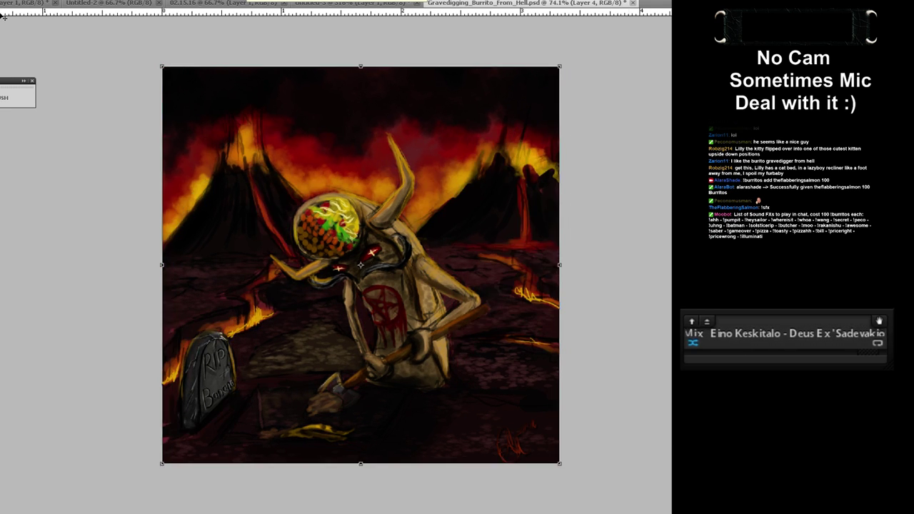
{"action": "key", "text": "Escape"}
{"action": "key", "text": "ctrl+z"}
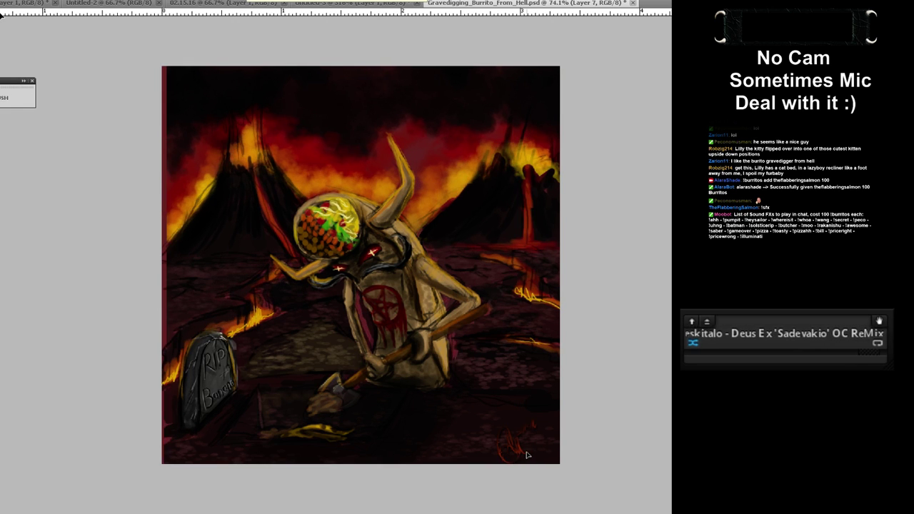
{"action": "key", "text": "ctrl+t"}
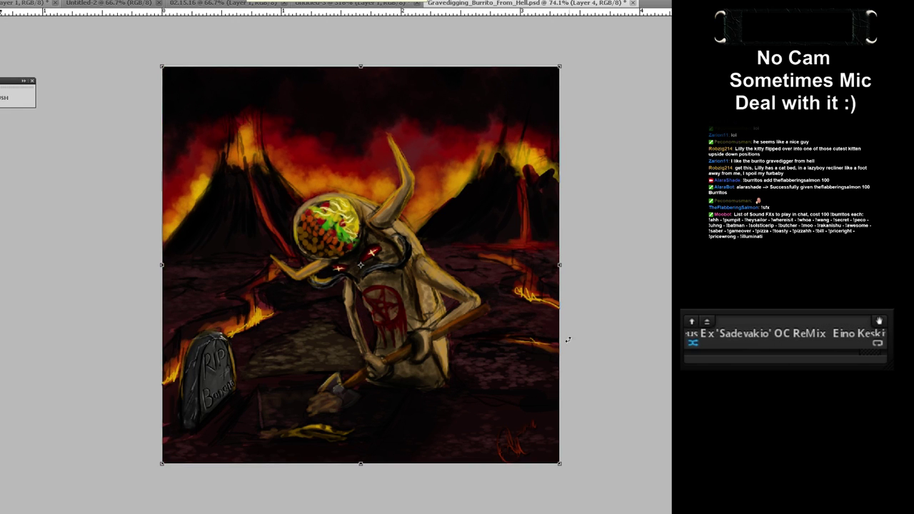
{"action": "key", "text": "Escape"}
{"action": "key", "text": "ctrl+z"}
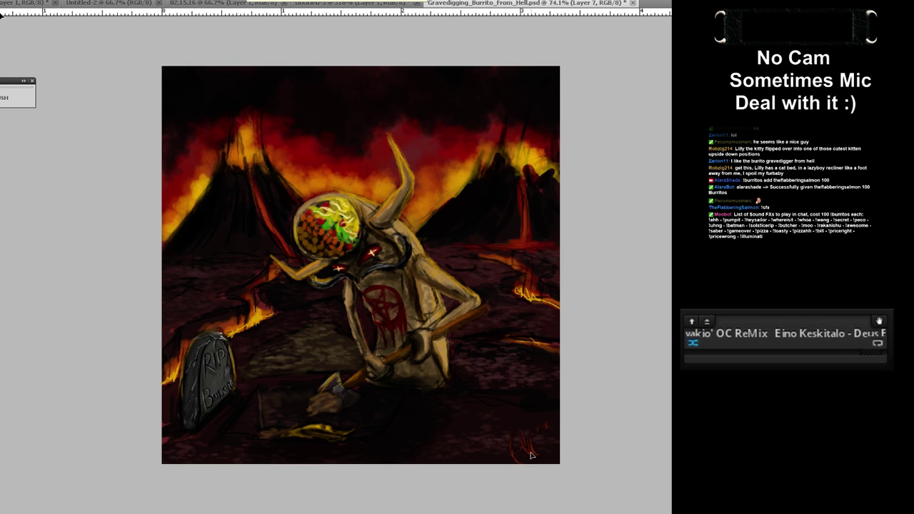
- Scale the signature down slightly and place it close to the painting's lower-right corner
{"action": "key", "text": "ctrl+t"}
{"action": "left_click_drag", "start_coordinate": [513, 416], "coordinate": [520, 422]}
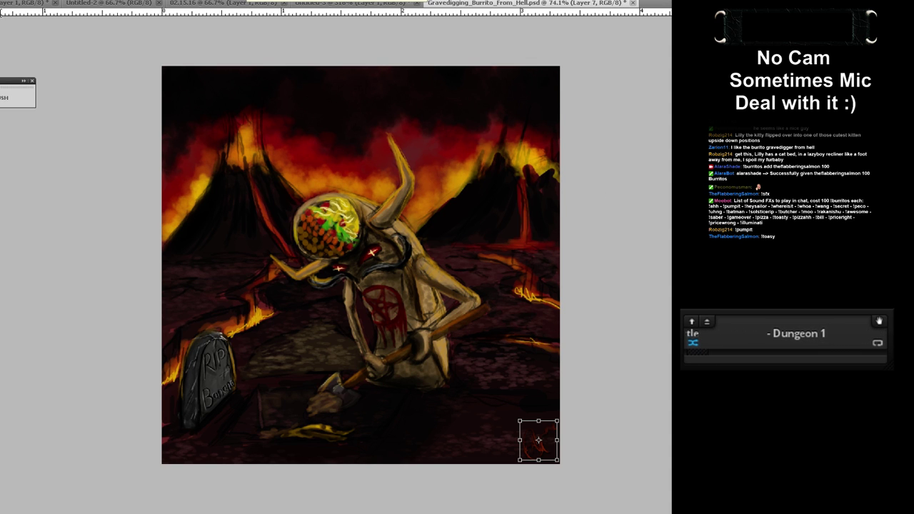
{"action": "key", "text": "ctrl+0"}
{"action": "key", "text": "ctrl+minus"}
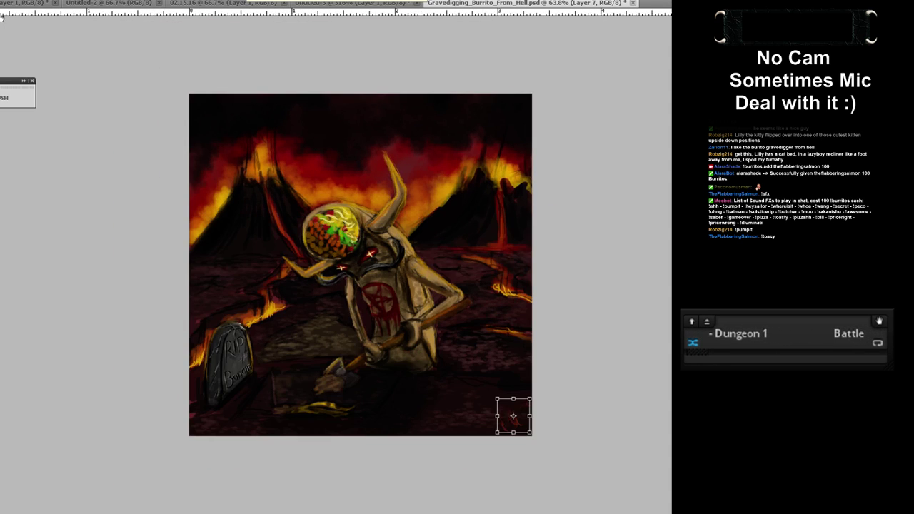
- Show the layer with the handwritten idea list and shift it around over the sky and the volcano
{"action": "key", "text": "ctrl+z"}
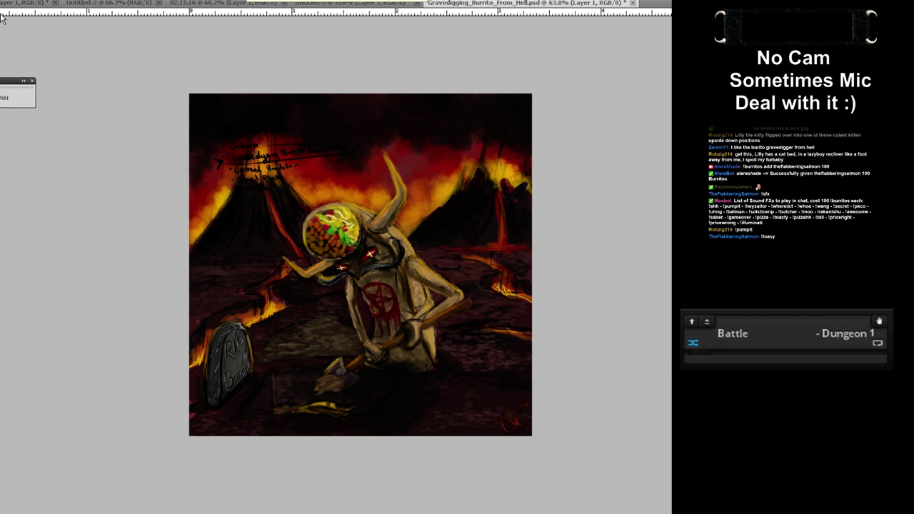
{"action": "key", "text": "ctrl+alt+z"}
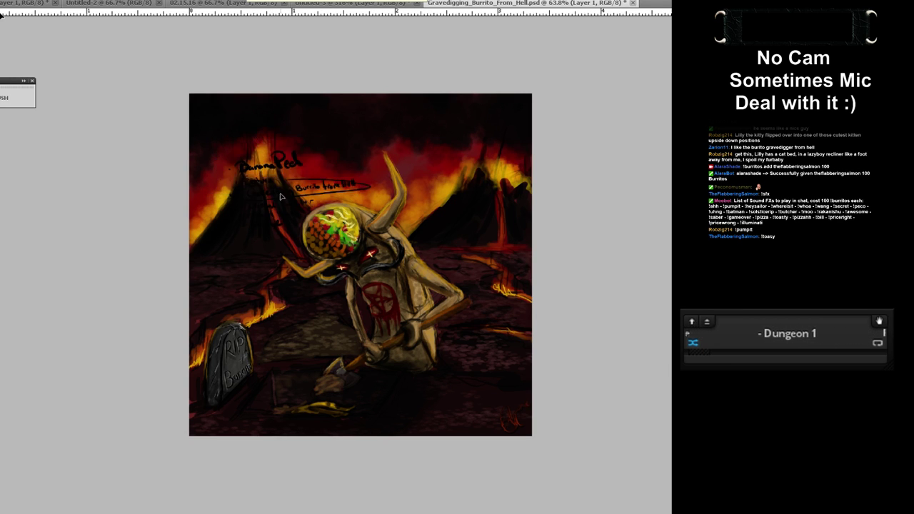
{"action": "key", "text": "ctrl+alt+z"}
{"action": "key", "text": "ctrl+alt+z"}
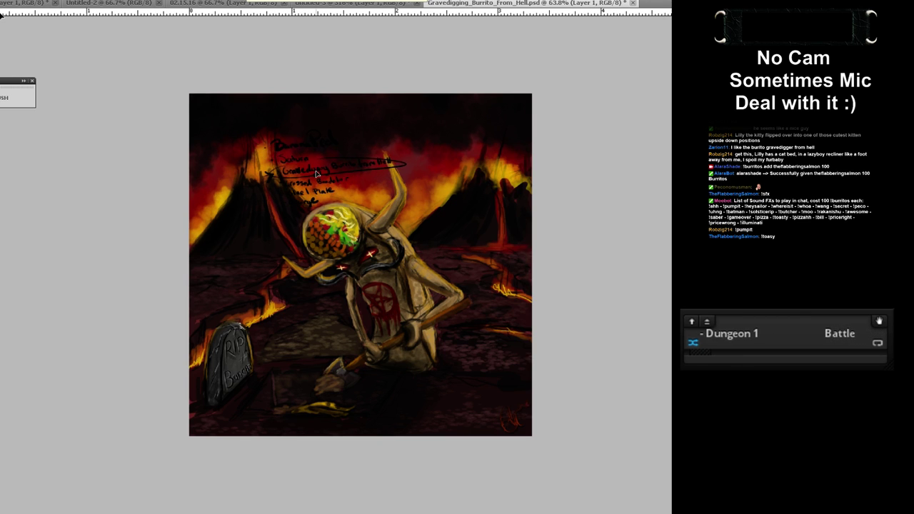
{"action": "key", "text": "ctrl+alt+z"}
{"action": "key", "text": "ctrl+alt+z"}
{"action": "key", "text": "ctrl+alt+z"}
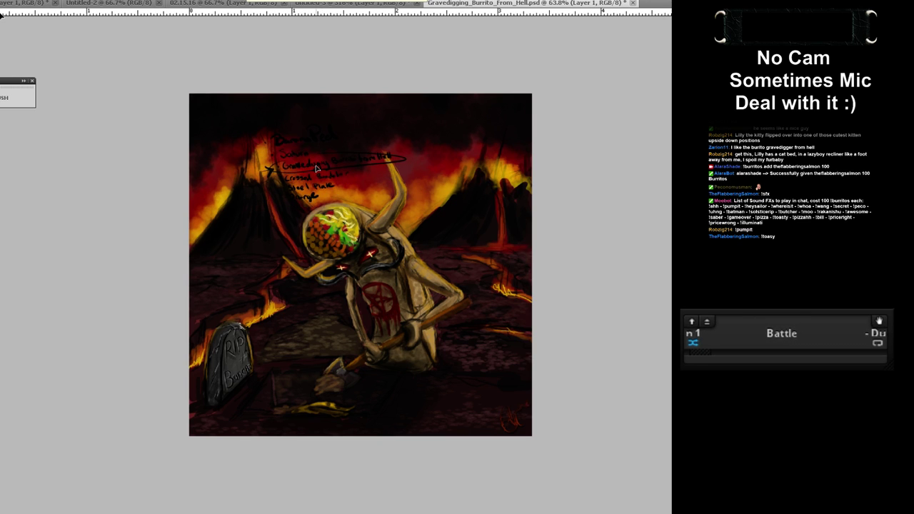
{"action": "key", "text": "ctrl+alt+z"}
{"action": "key", "text": "ctrl+alt+z"}
{"action": "key", "text": "ctrl+alt+z"}
{"action": "key", "text": "ctrl+alt+z"}
{"action": "key", "text": "ctrl+alt+z"}
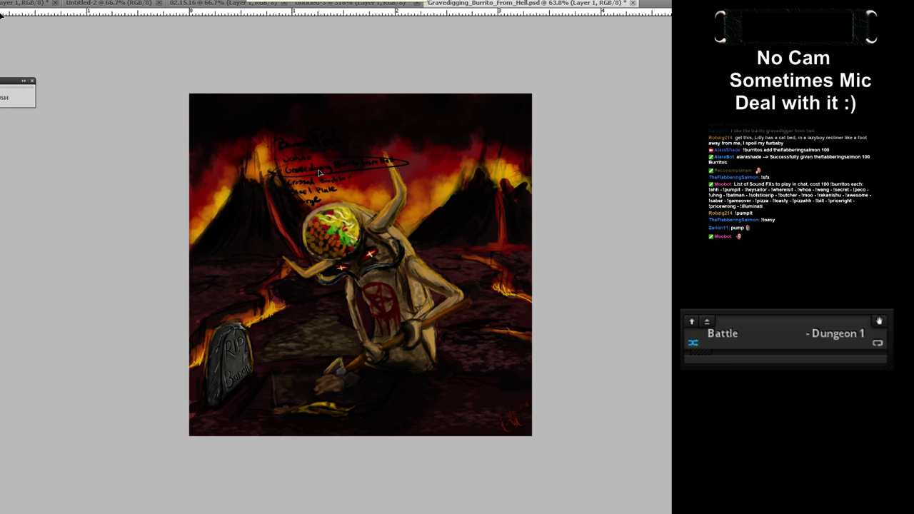
{"action": "key", "text": "ctrl+alt+z"}
{"action": "key", "text": "ctrl+alt+z"}
{"action": "key", "text": "ctrl+alt+z"}
{"action": "key", "text": "ctrl+alt+z"}
{"action": "key", "text": "ctrl+alt+z"}
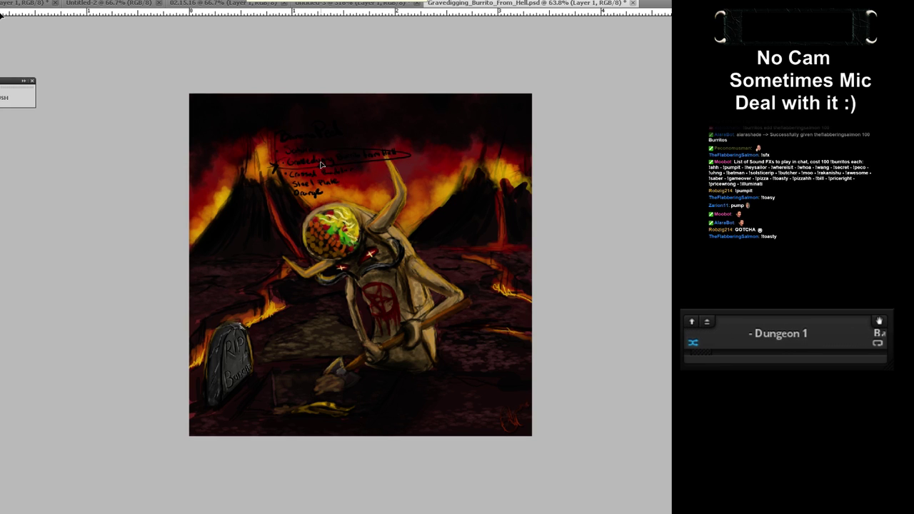
{"action": "key", "text": "ctrl+alt+z"}
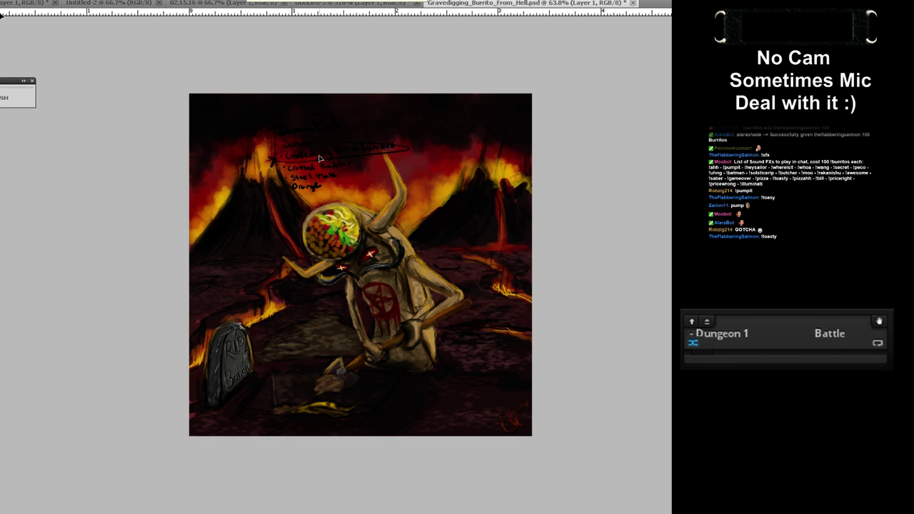
{"action": "key", "text": "ctrl+t"}
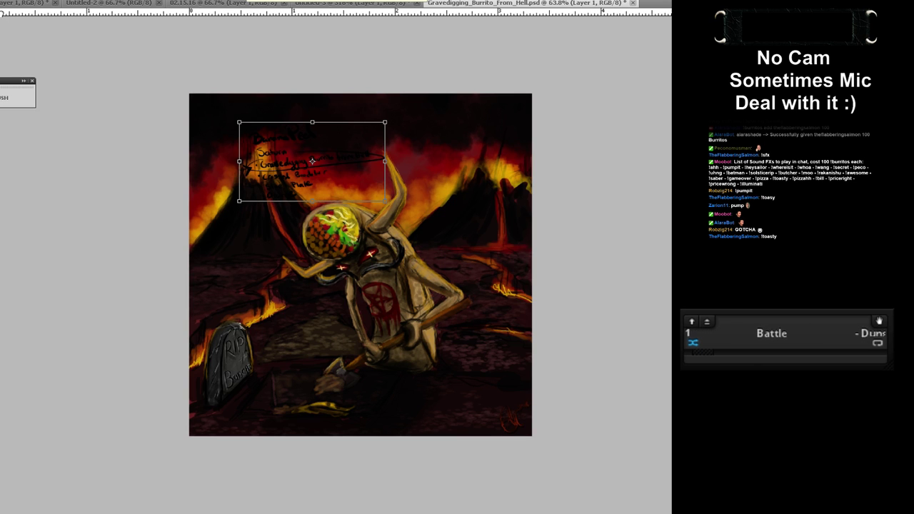
- Save a JPEG copy of the painting as Gravedigging_Burrito_From_Hell.jpg in the stream stuff folder, adjusting the image quality
{"action": "left_click", "coordinate": [3, 19]}
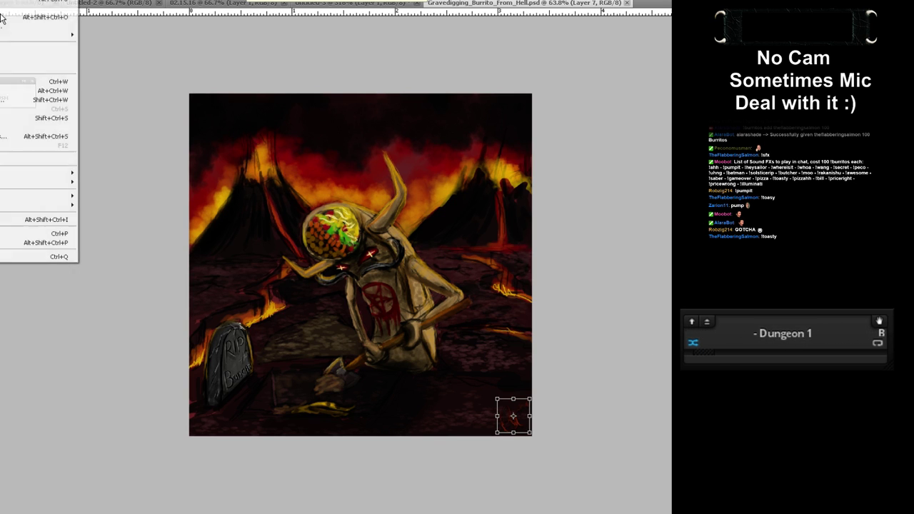
{"action": "left_click", "coordinate": [3, 118]}
{"action": "right_click", "coordinate": [428, 118]}
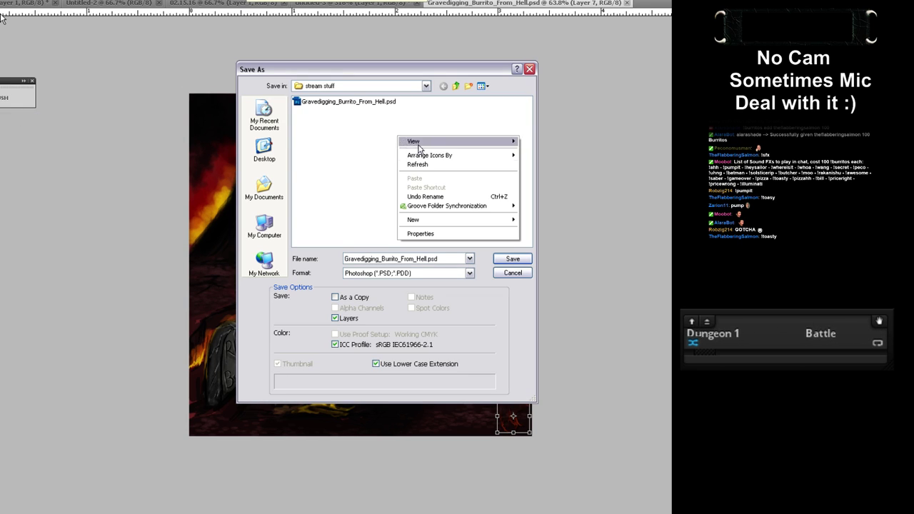
{"action": "left_click", "coordinate": [429, 125]}
{"action": "right_click", "coordinate": [423, 154]}
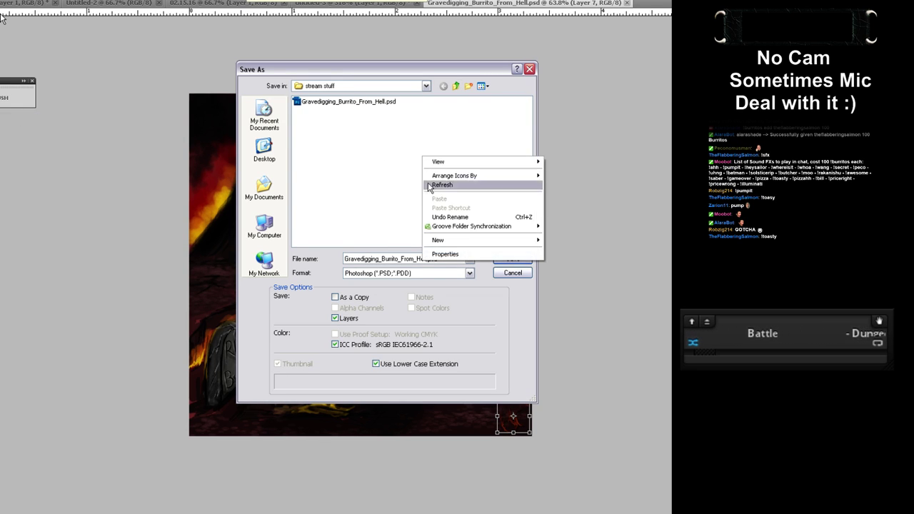
{"action": "left_click", "coordinate": [428, 183]}
{"action": "left_click", "coordinate": [469, 272]}
{"action": "left_click", "coordinate": [404, 348]}
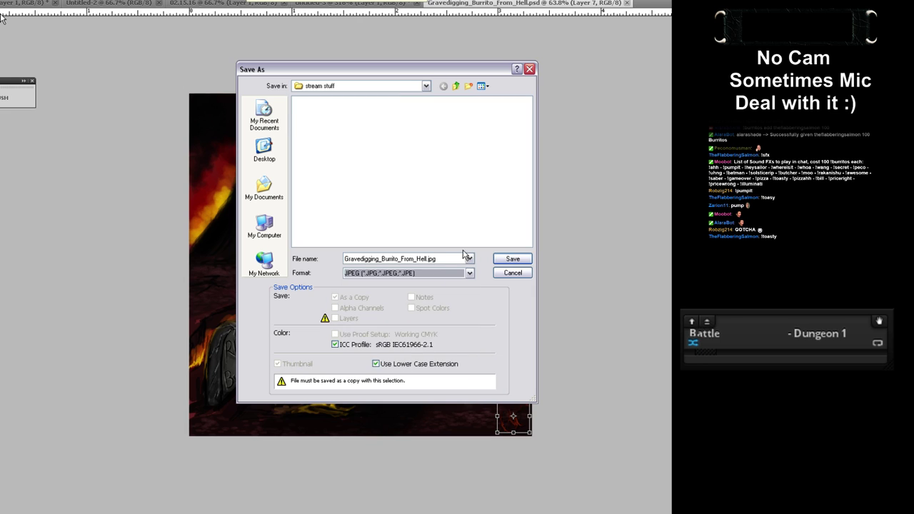
{"action": "left_click", "coordinate": [500, 261]}
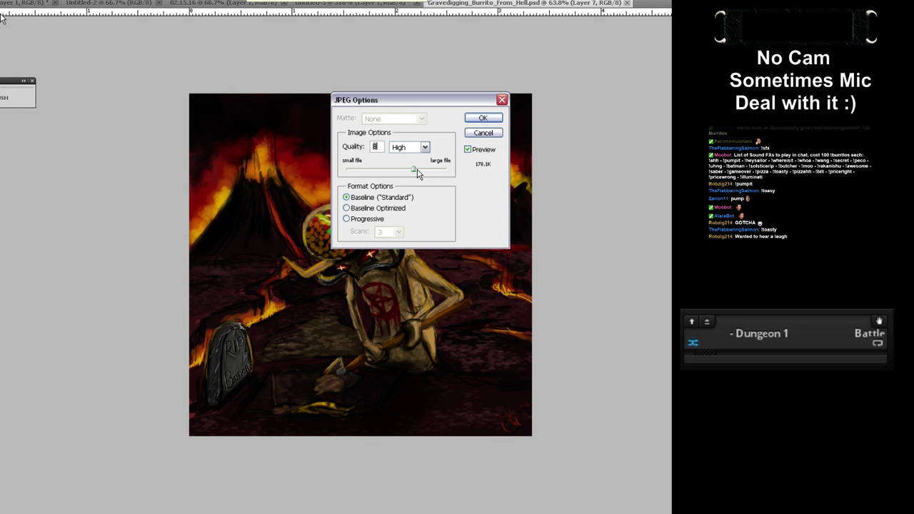
{"action": "left_click_drag", "start_coordinate": [413, 169], "coordinate": [400, 171]}
{"action": "left_click", "coordinate": [483, 119]}
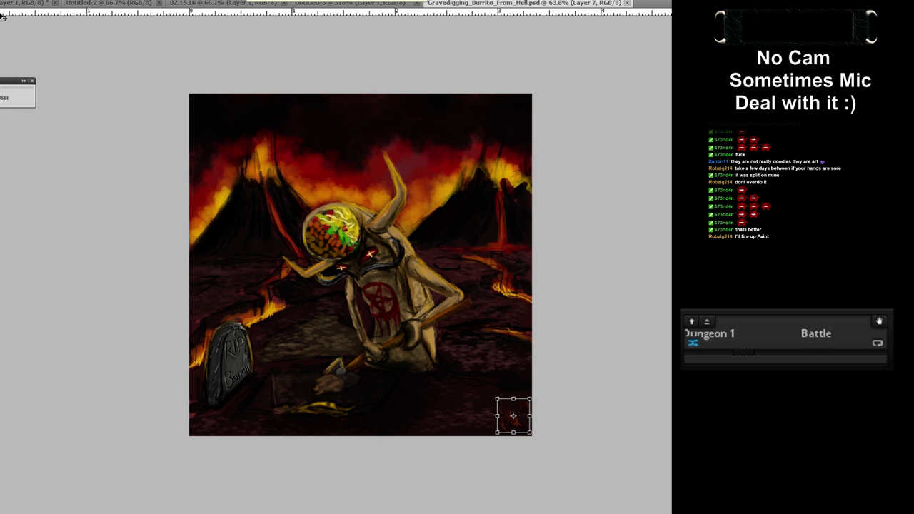
{"action": "key", "text": "ctrl+1"}
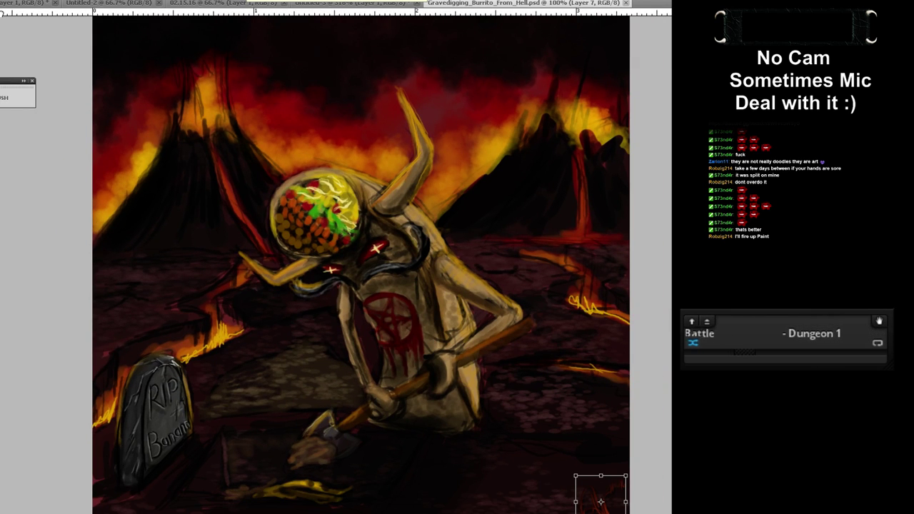
{"action": "scroll", "coordinate": [361, 286], "scroll_direction": "down", "scroll_amount": 2}
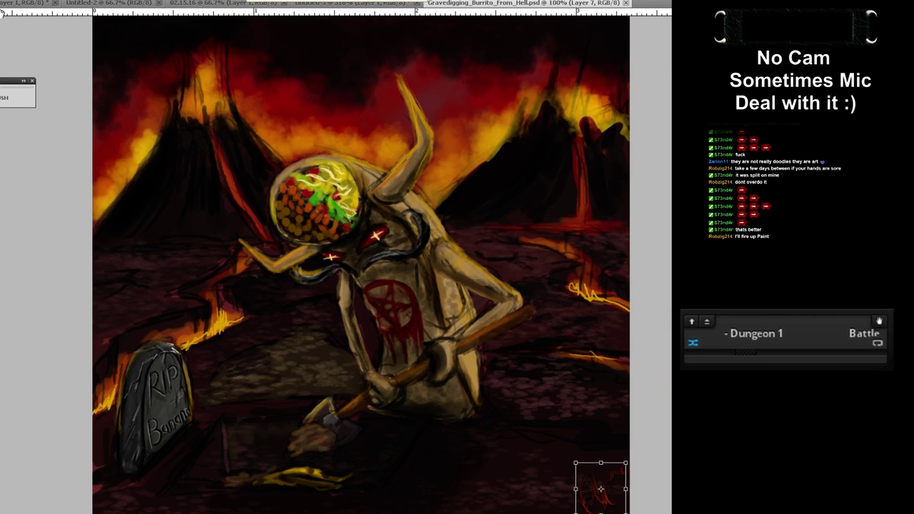